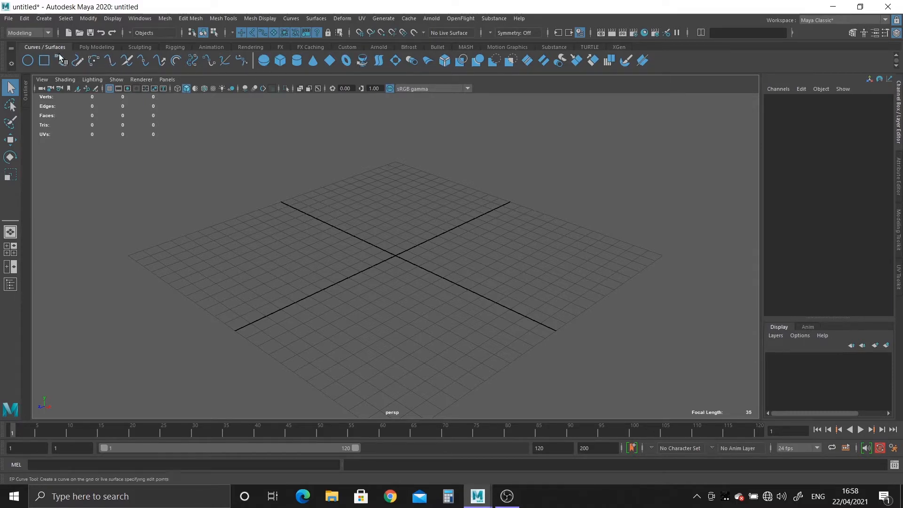
Look through the Poly Modeling, Sculpting and Rigging shelves and show the Custom shelf
left_click(93, 46)
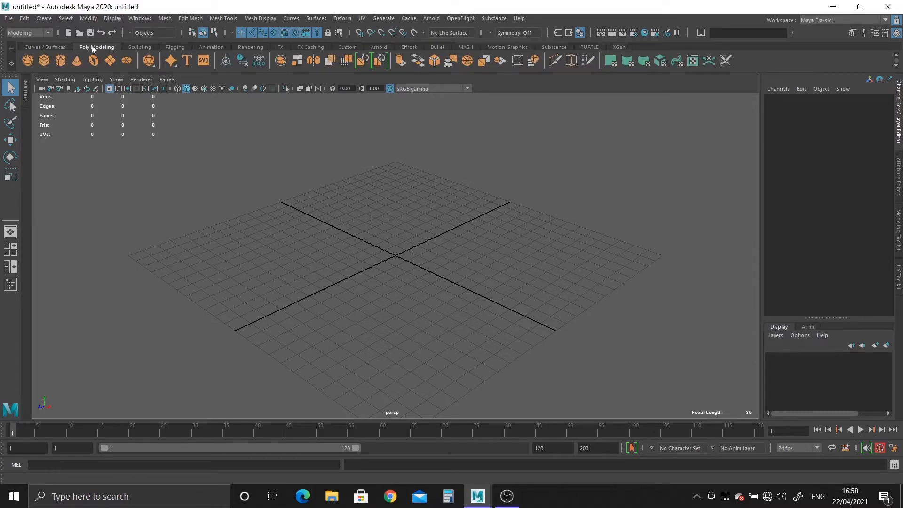
left_click(139, 46)
left_click(170, 47)
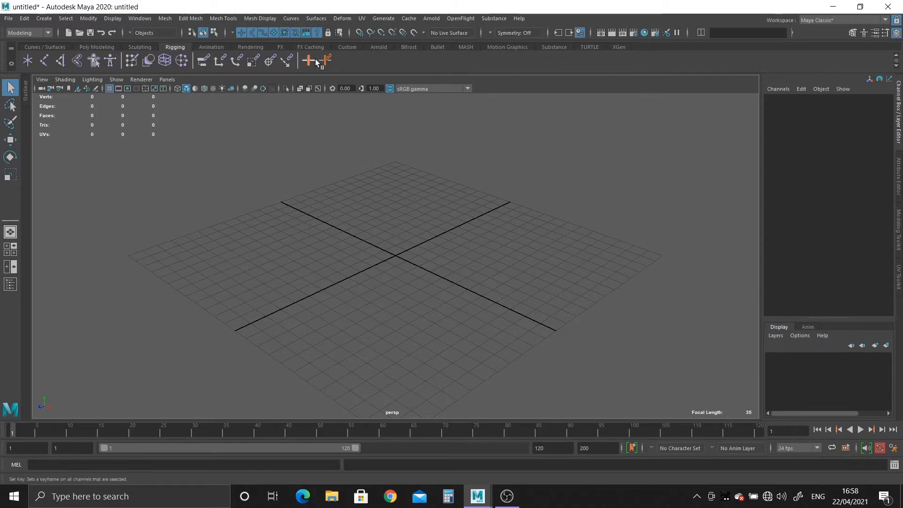
left_click(347, 47)
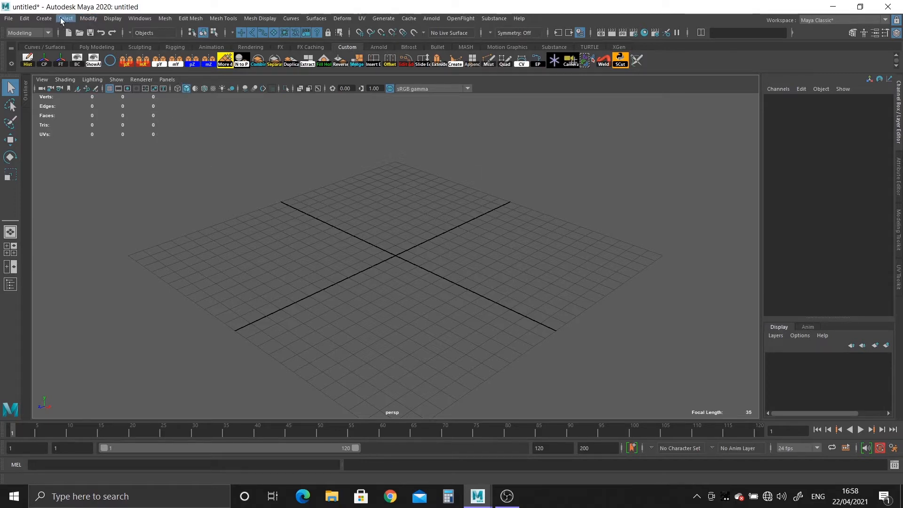
Create a polygon cube at the centre of the grid
left_click(45, 19)
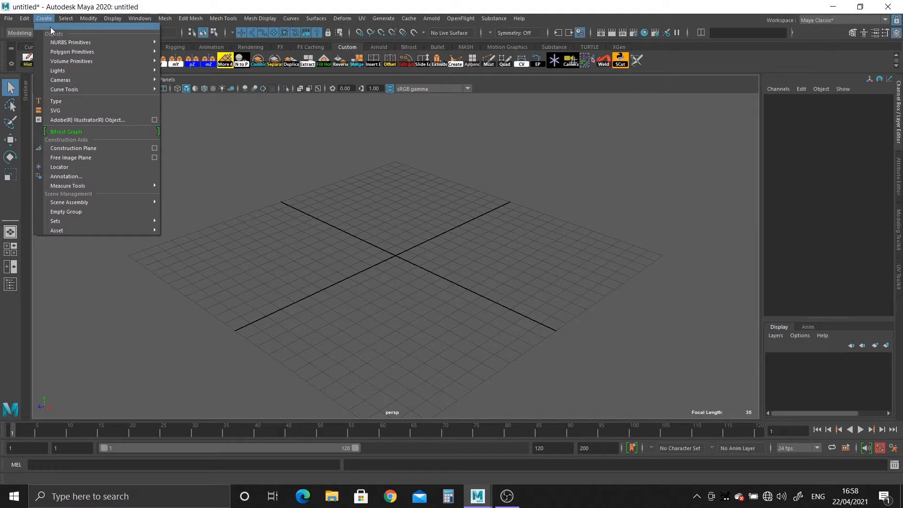
mouse_move(70, 51)
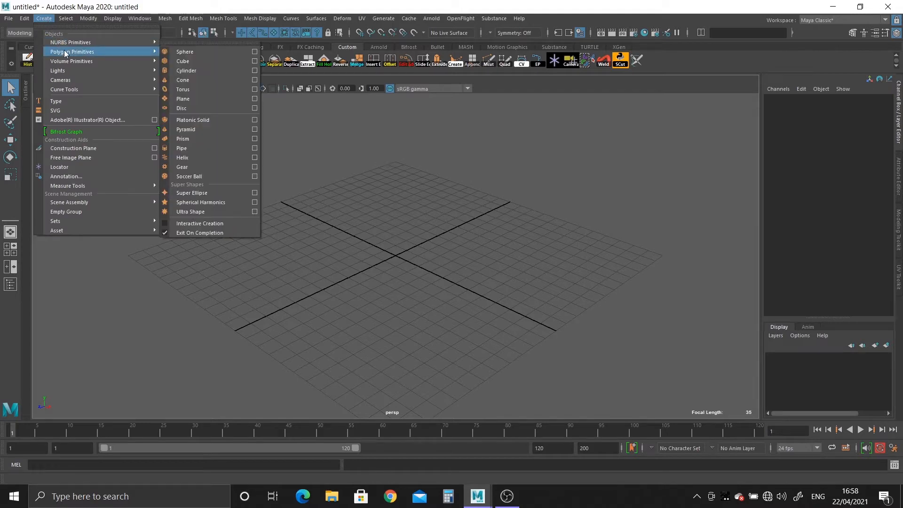
left_click(199, 61)
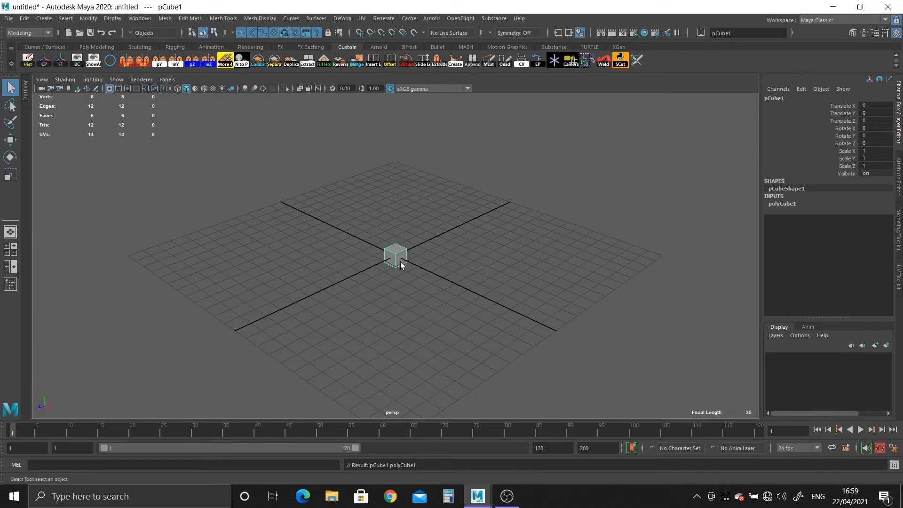
scroll(391, 242, "up", 5)
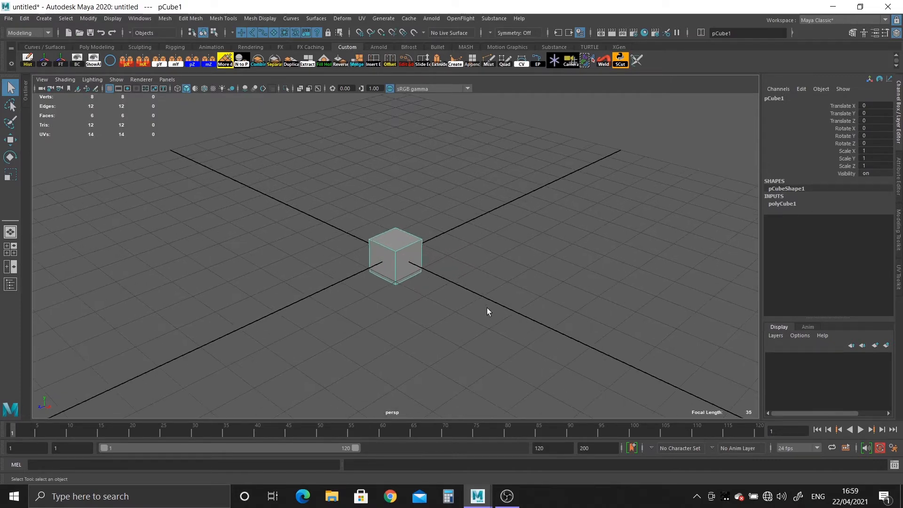
Try moving the cube, undo the move, and scale the cube uniformly to about 6.22
key("w")
left_click_drag(431, 292, 510, 306, "alt")
key("ctrl+z")
key("r")
scroll(312, 251, "down", 4)
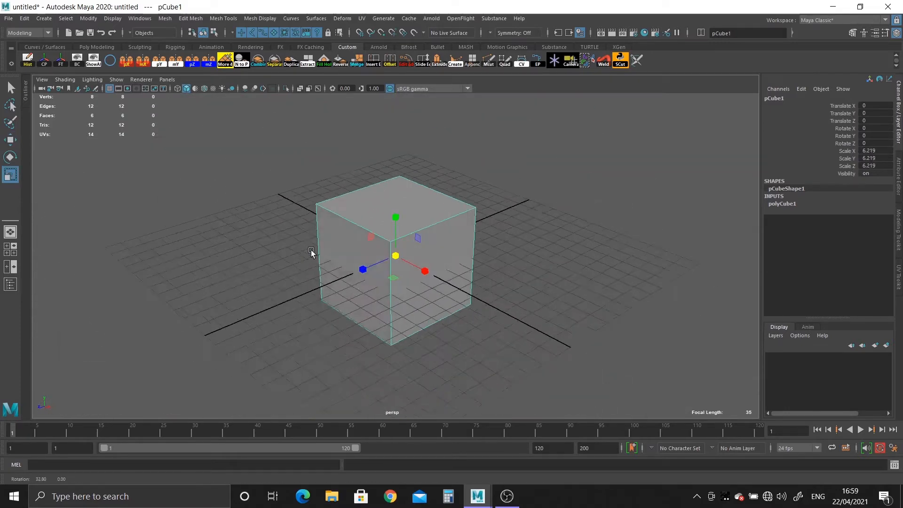
Delete the enlarged cube from the scene
left_click_drag(312, 252, 359, 277, "alt")
key("Delete")
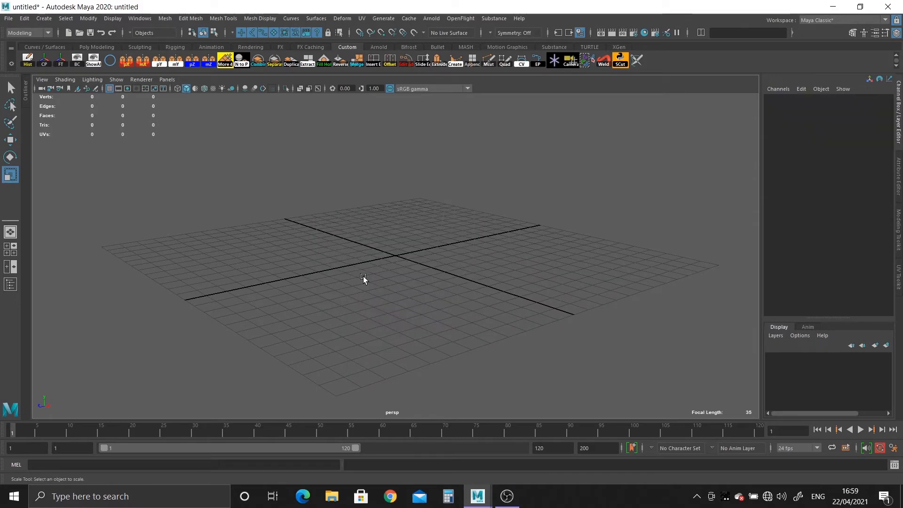
left_click_drag(429, 299, 369, 276, "alt")
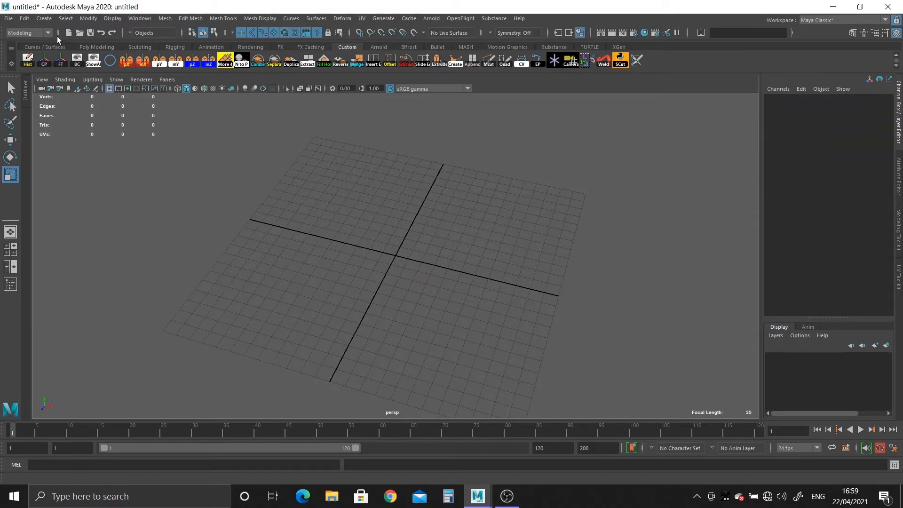
Create another polygon cube on the grid and delete it again
left_click(46, 20)
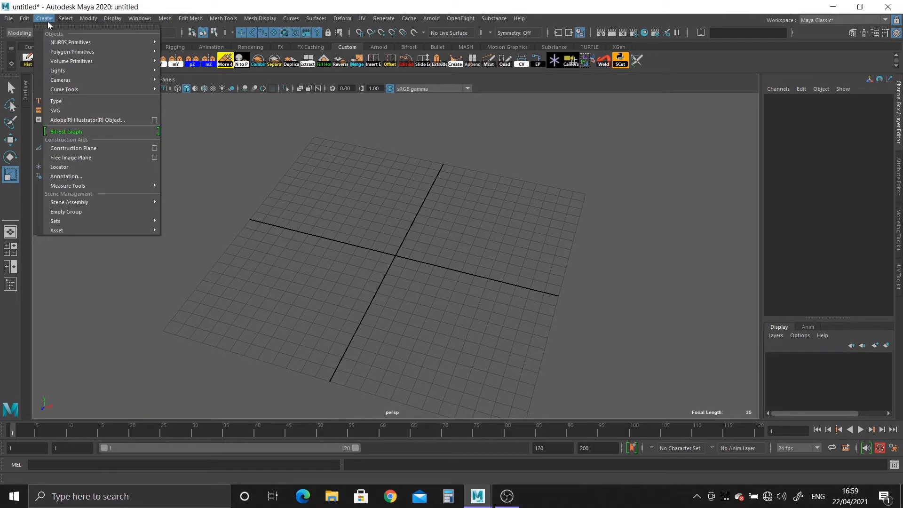
mouse_move(66, 53)
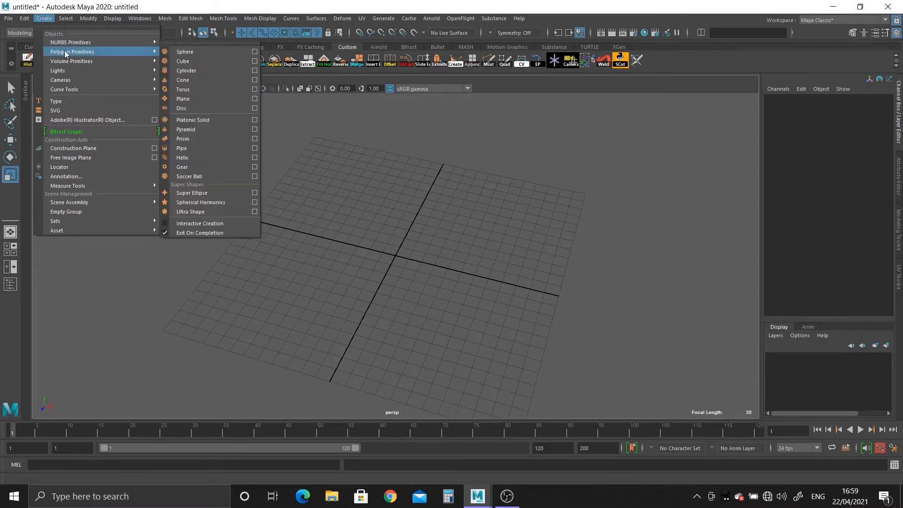
left_click(194, 60)
left_click_drag(424, 320, 422, 296, "alt")
right_click_drag(422, 296, 576, 400, "alt")
key("Delete")
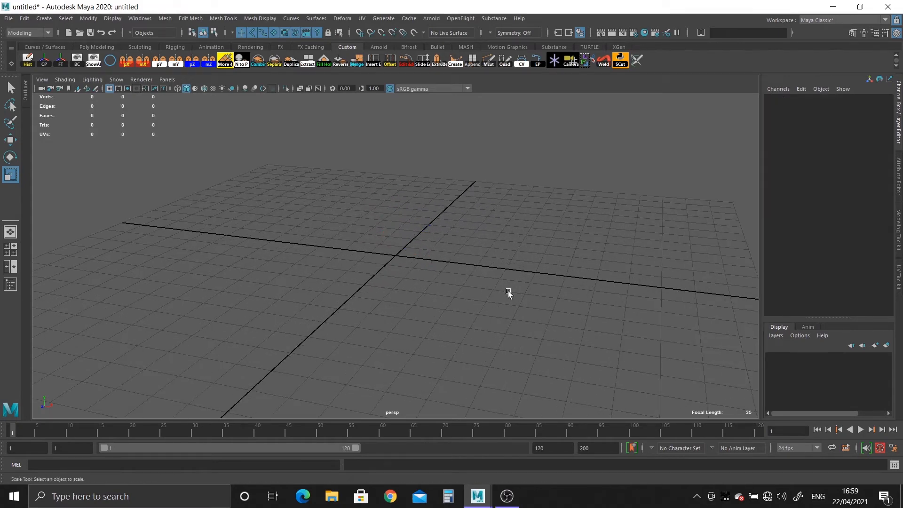
right_click_drag(507, 296, 388, 277, "alt")
left_click_drag(388, 277, 332, 213, "alt")
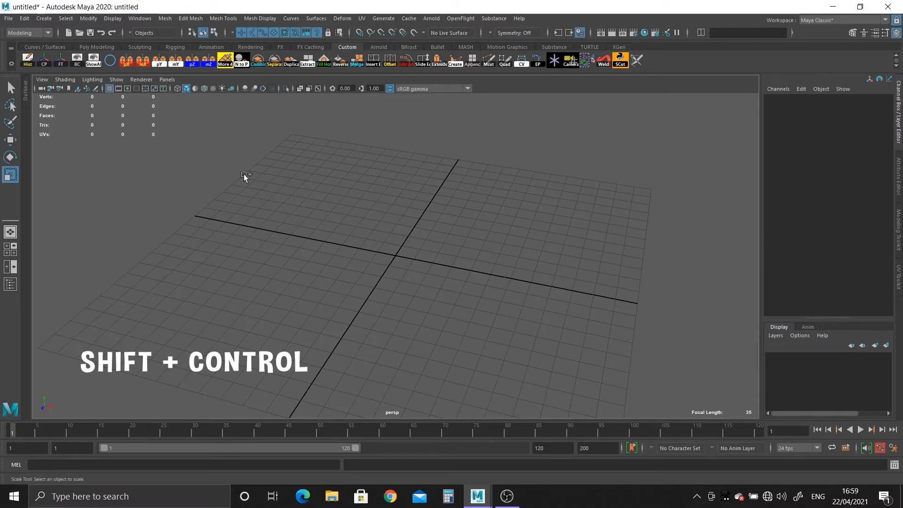
Add the polygon Cube creation command to the Custom shelf as a new shortcut
left_click(45, 19)
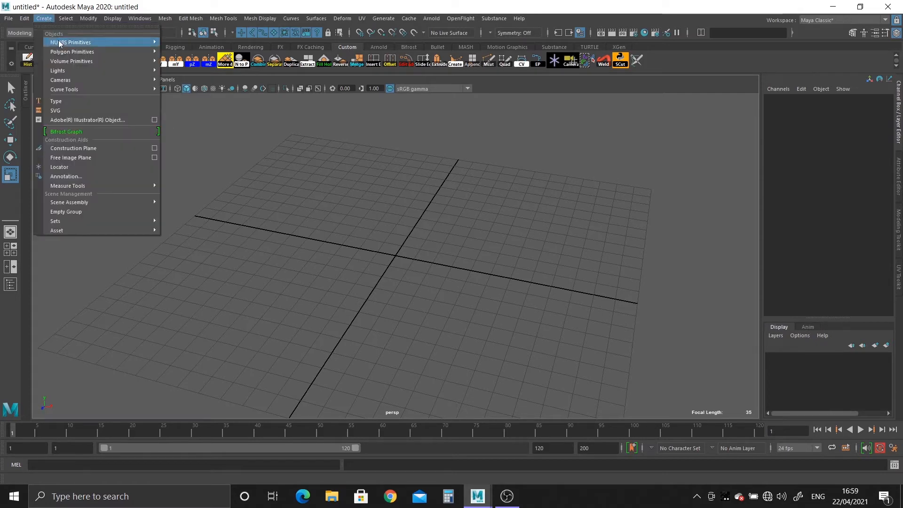
mouse_move(80, 56)
left_click(184, 61, "ctrl+shift")
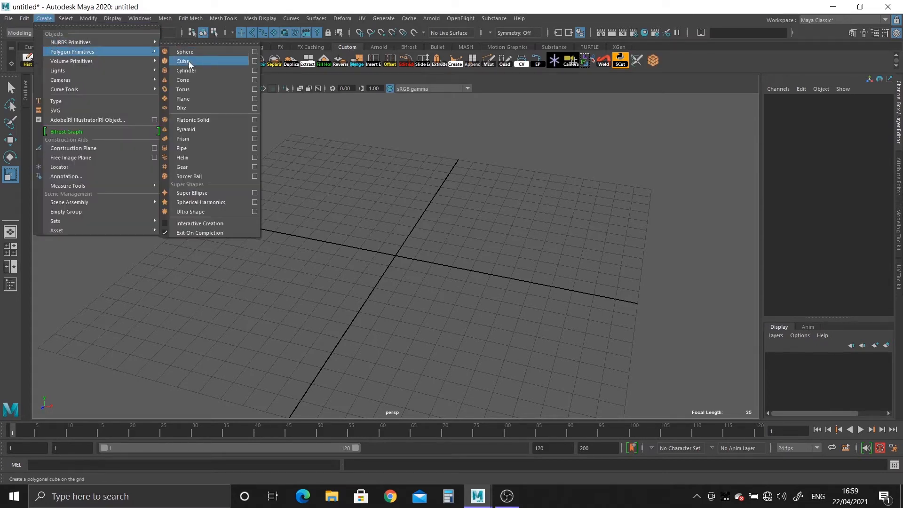
left_click(657, 5)
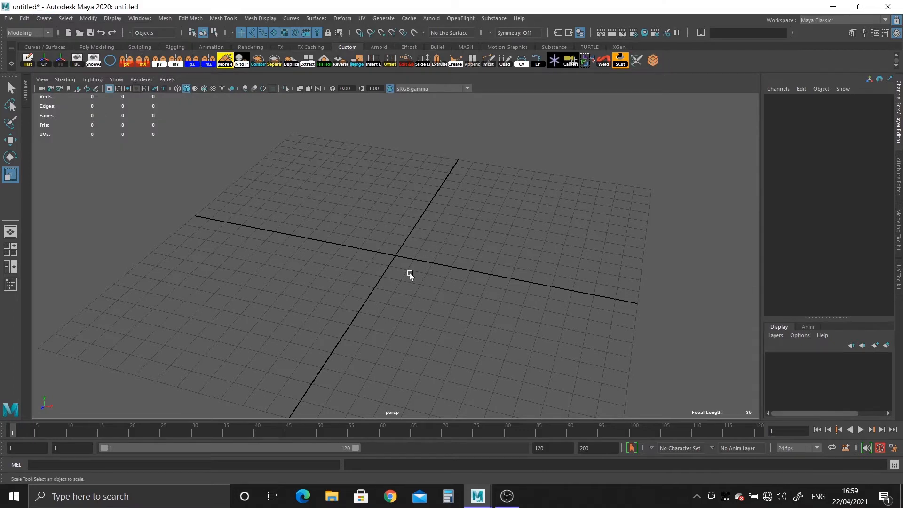
Test the new Cube shelf shortcut by creating a cube, and revisit the Cube command among the polygon primitives
left_click(655, 61)
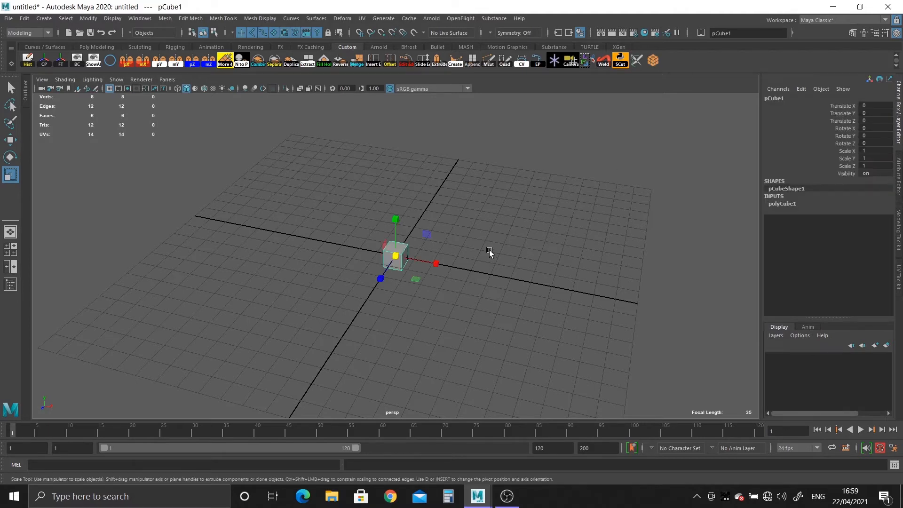
left_click(45, 20)
mouse_move(75, 53)
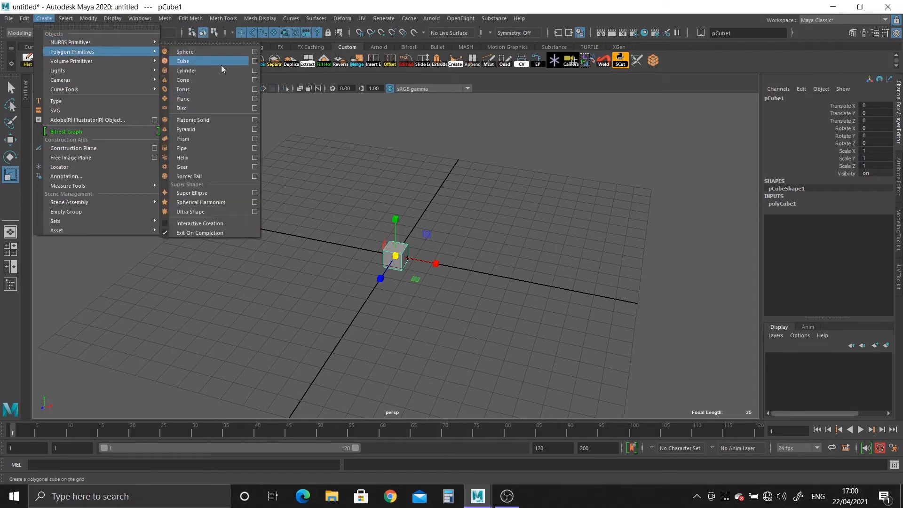
left_click(548, 7)
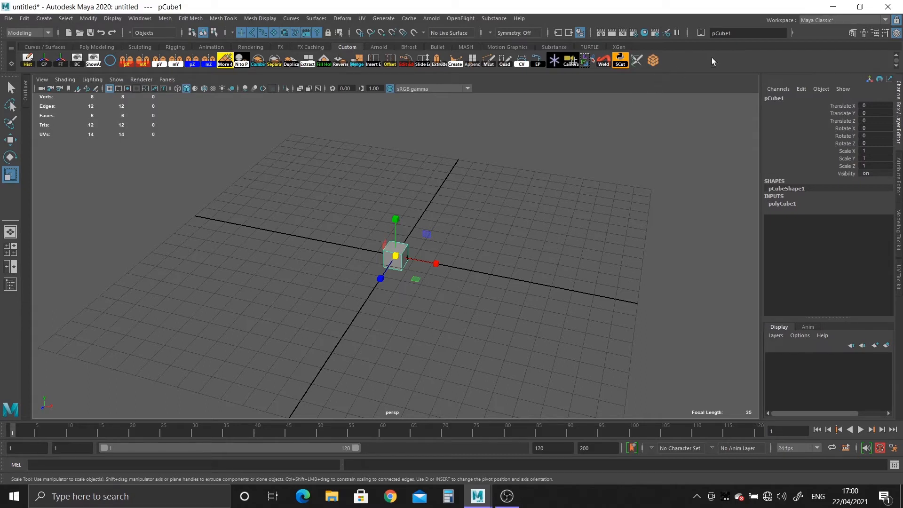
Add the mesh Fill Hole command to the Custom shelf and delete the test cube
left_click(165, 18)
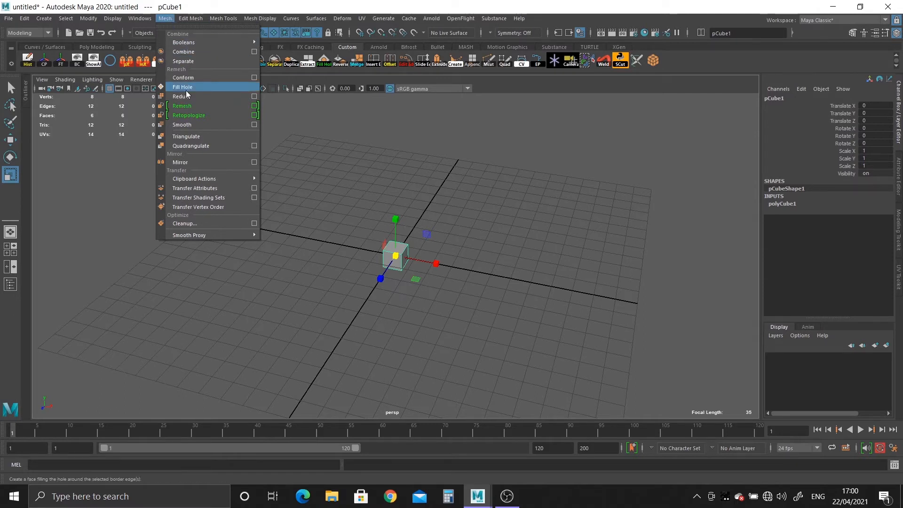
left_click(185, 90, "ctrl+shift")
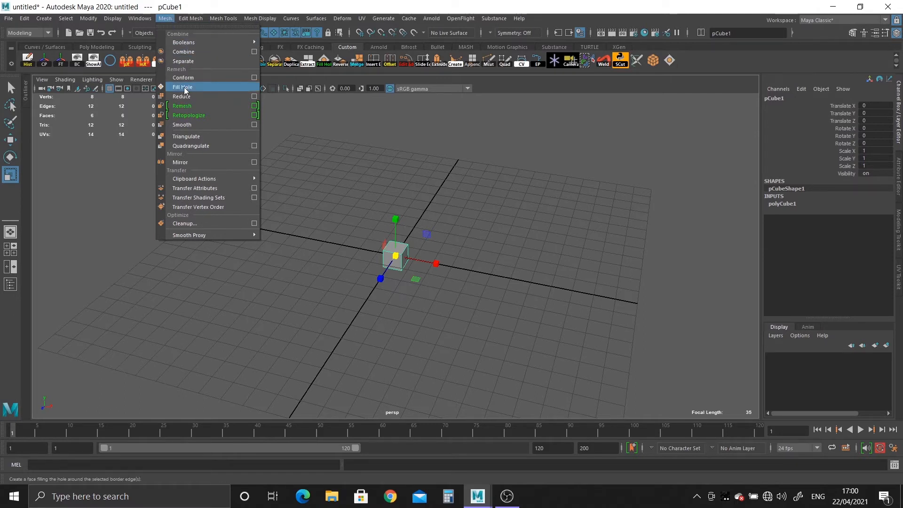
left_click(705, 3)
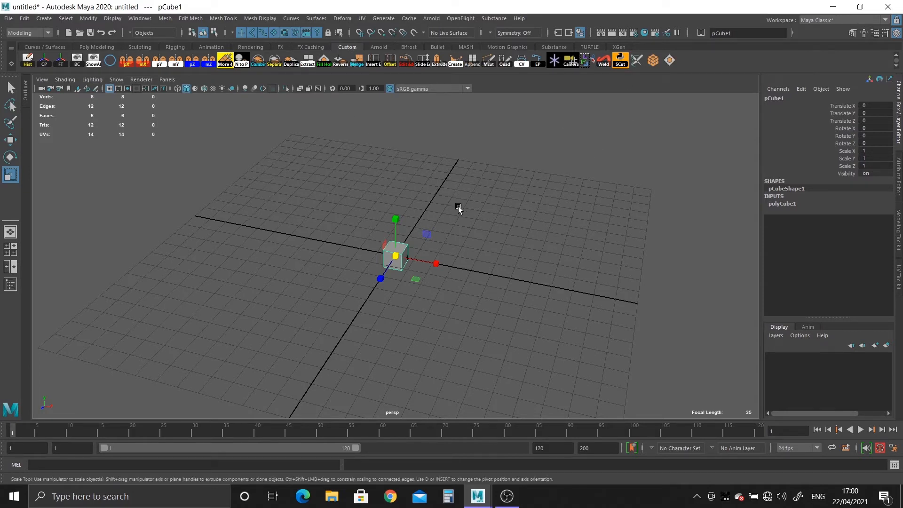
key("Delete")
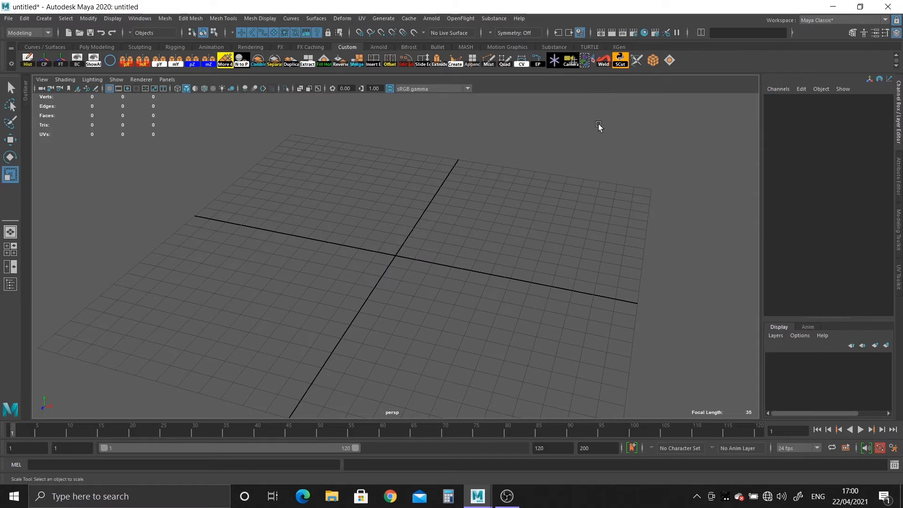
Examine the command and properties of the Cube shelf item in the Shelf Editor, and close the editor
right_click(654, 64)
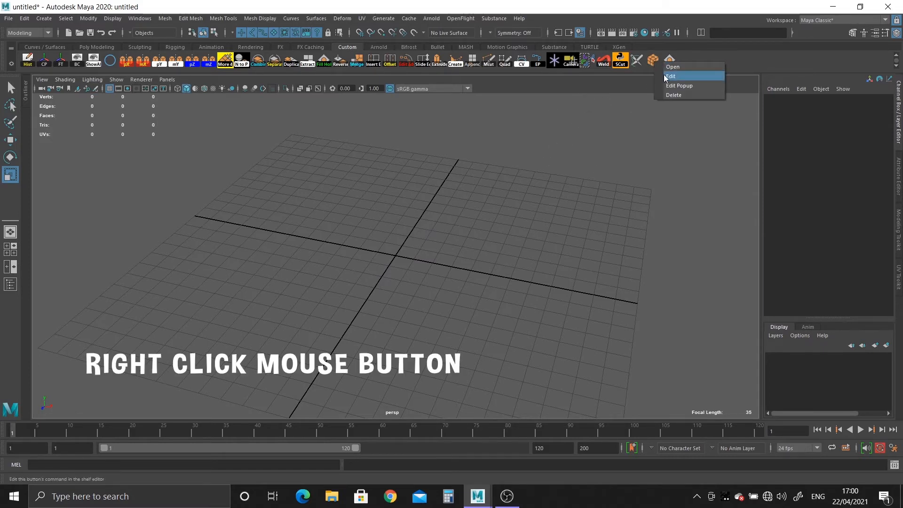
left_click(670, 76)
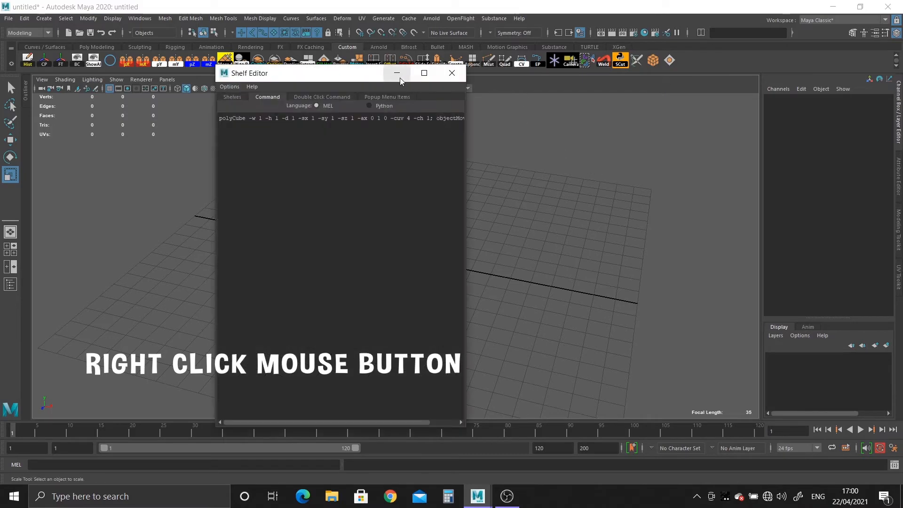
left_click(235, 97)
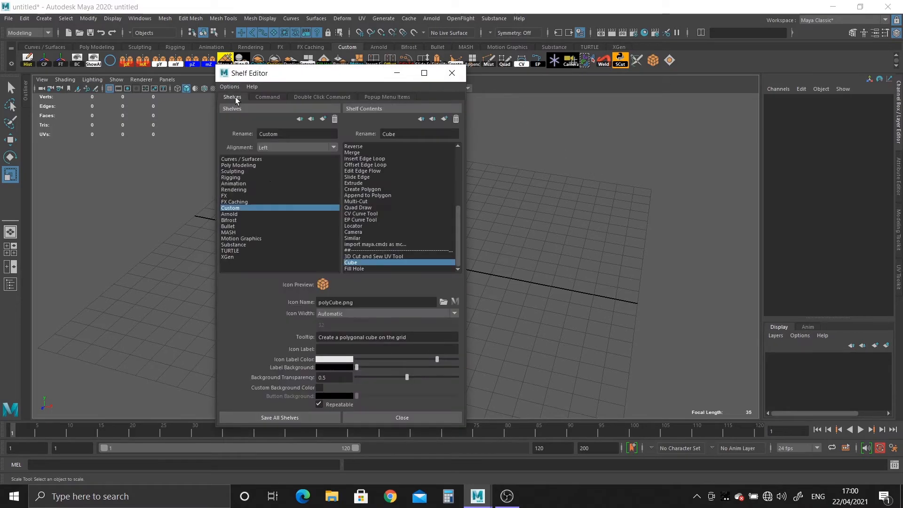
left_click(451, 72)
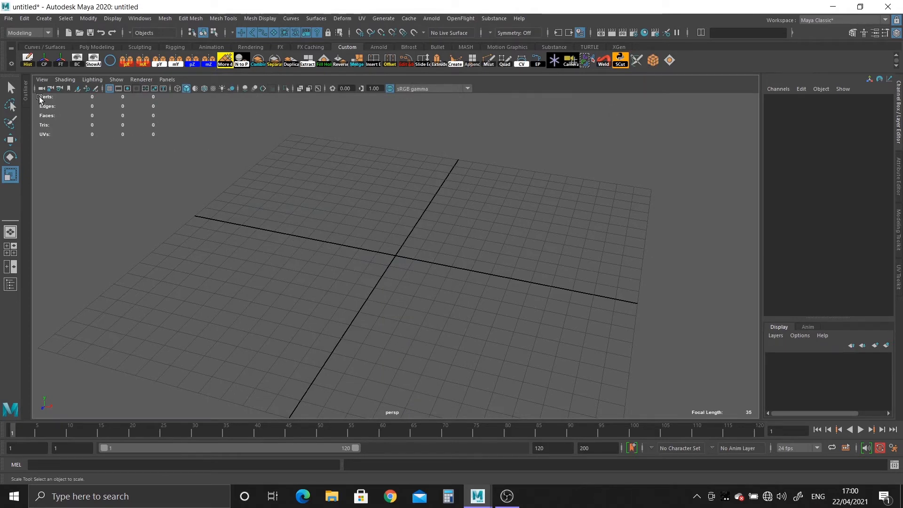
Open the Shelf Editor for the whole Custom shelf, review its list of contents, and close it
left_click(12, 65)
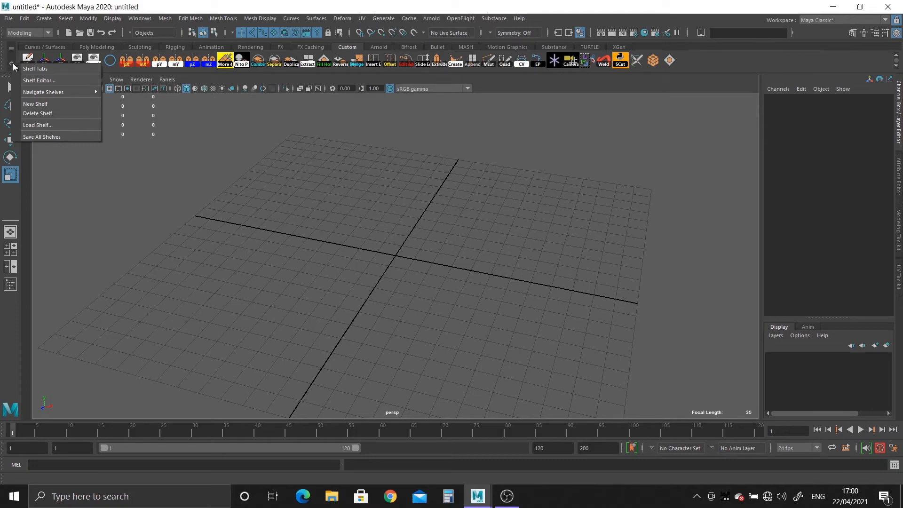
left_click(35, 80)
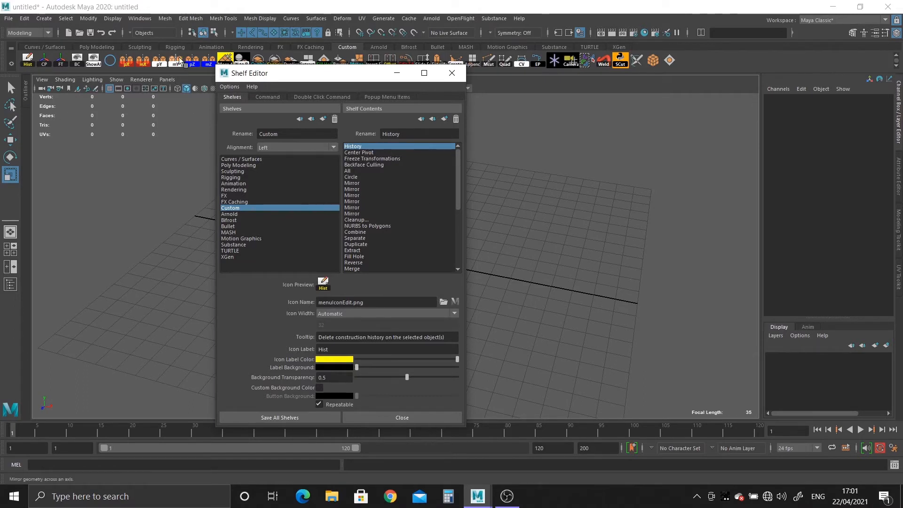
scroll(395, 215, "down", 6)
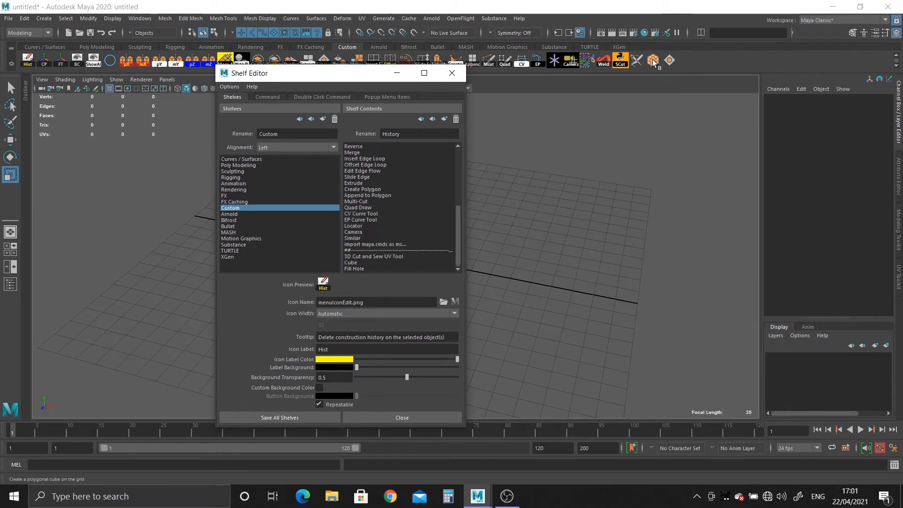
left_click(451, 73)
Set the icon label of the Custom shelf's Cube item to PCUBE and save all shelves
right_click(653, 63)
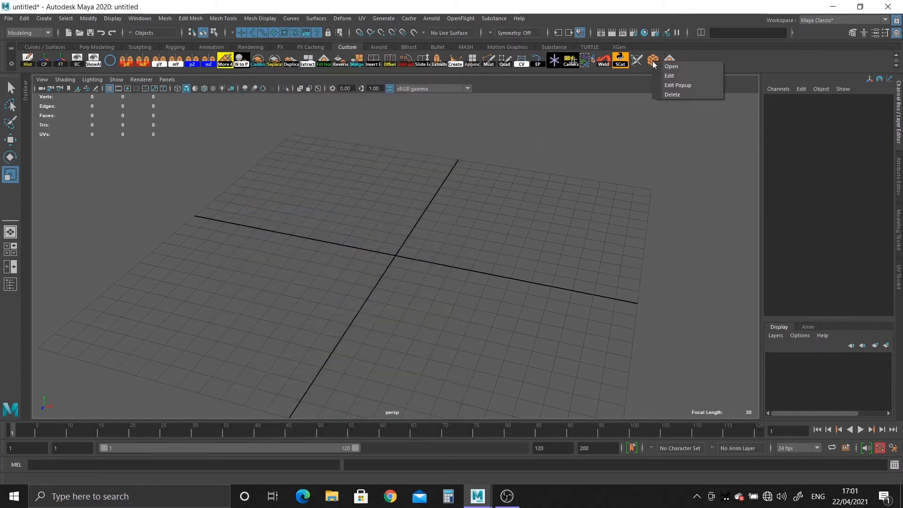
left_click(669, 76)
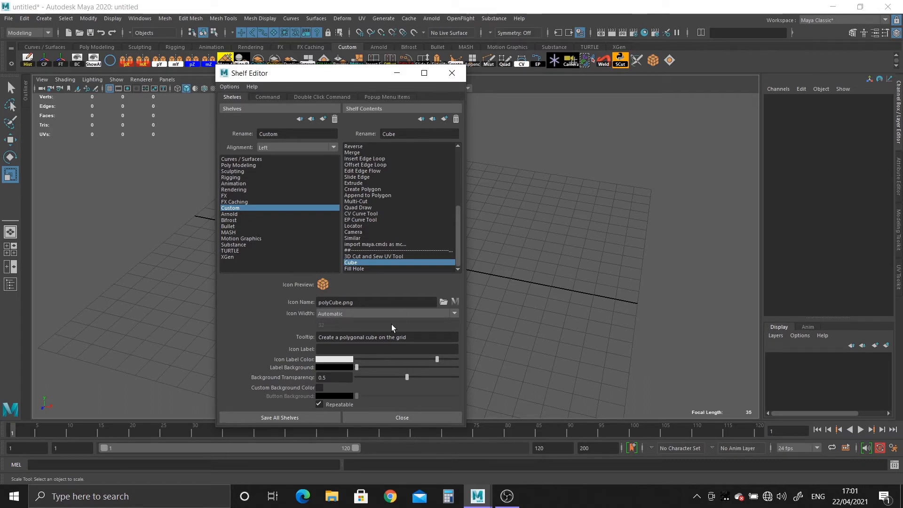
left_click(354, 349)
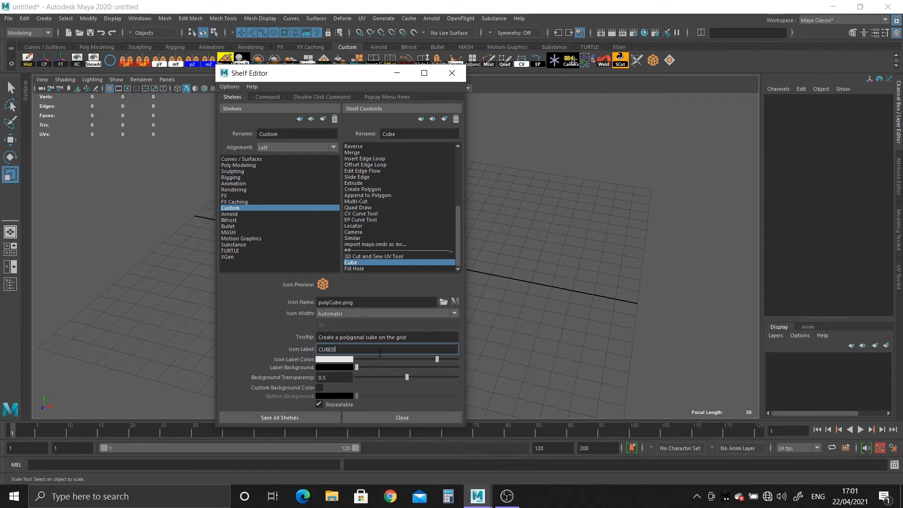
key("BackSpace")
key("BackSpace")
key("BackSpace")
type("CUB")
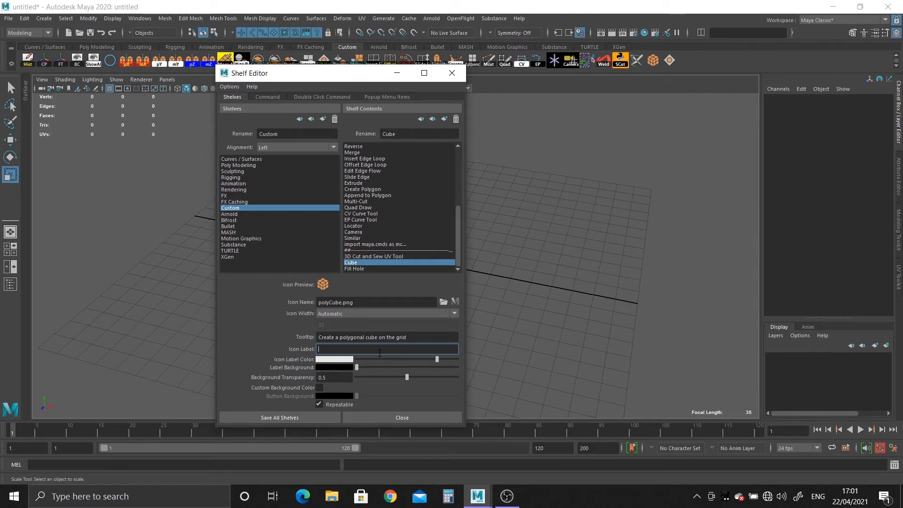
type("PCUBE")
left_click(291, 418)
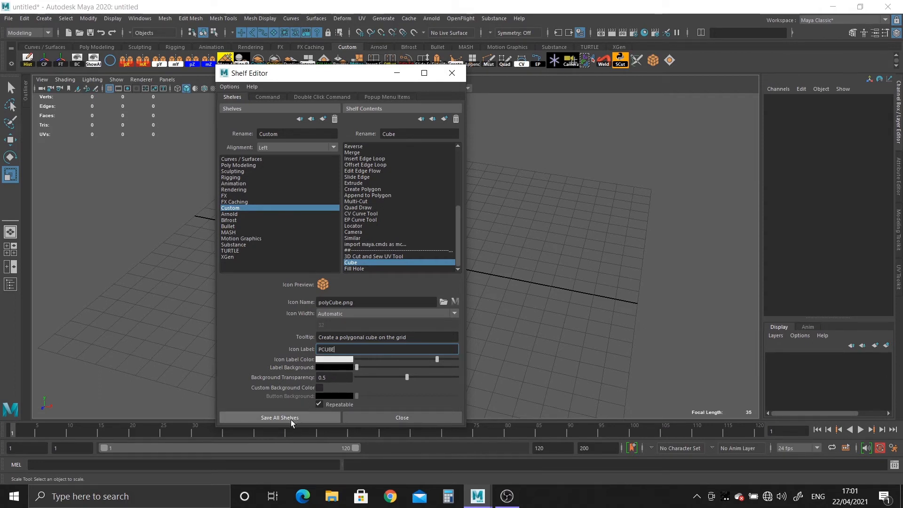
Reopen the Cube item's properties in the Shelf Editor and set its icon label color to cyan
right_click(653, 64)
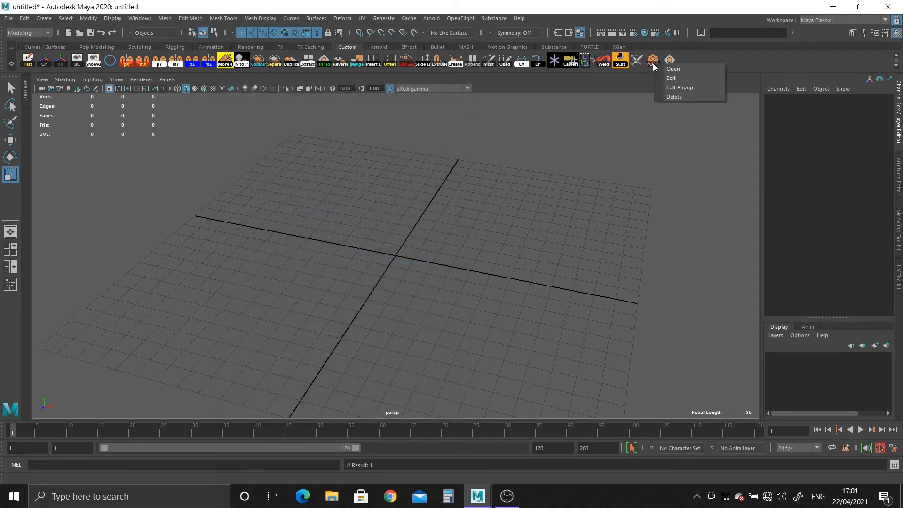
left_click(671, 78)
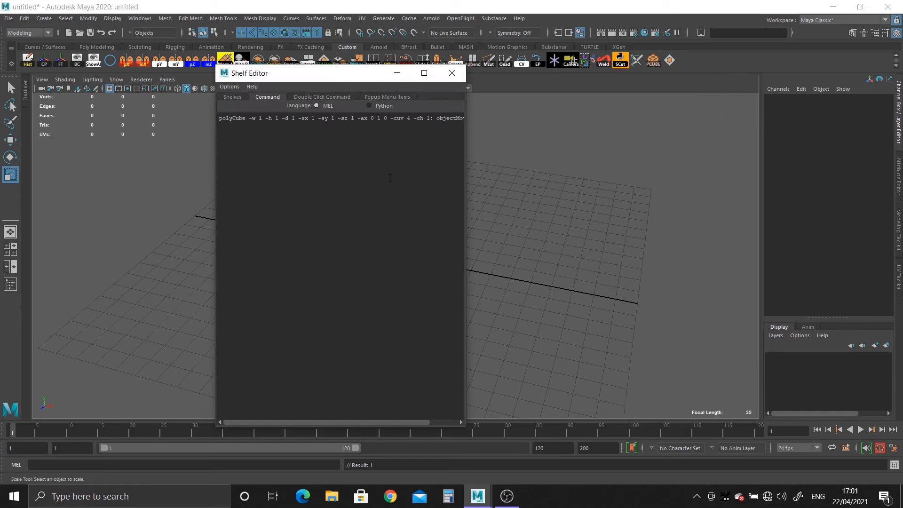
left_click(232, 97)
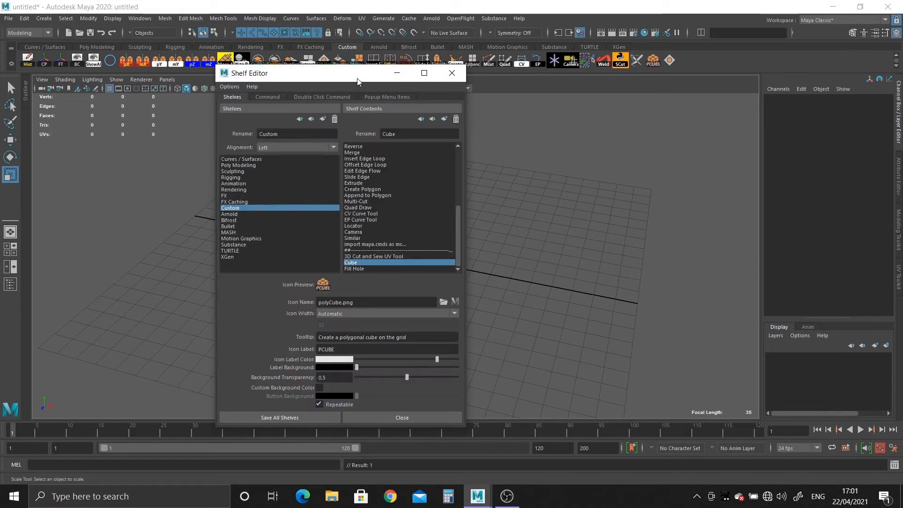
left_click_drag(358, 81, 351, 64)
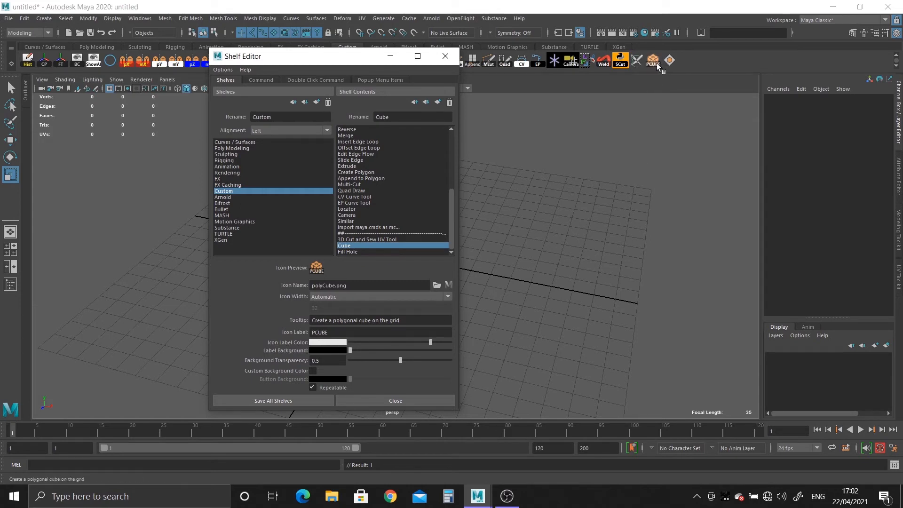
left_click(331, 342)
left_click(327, 318)
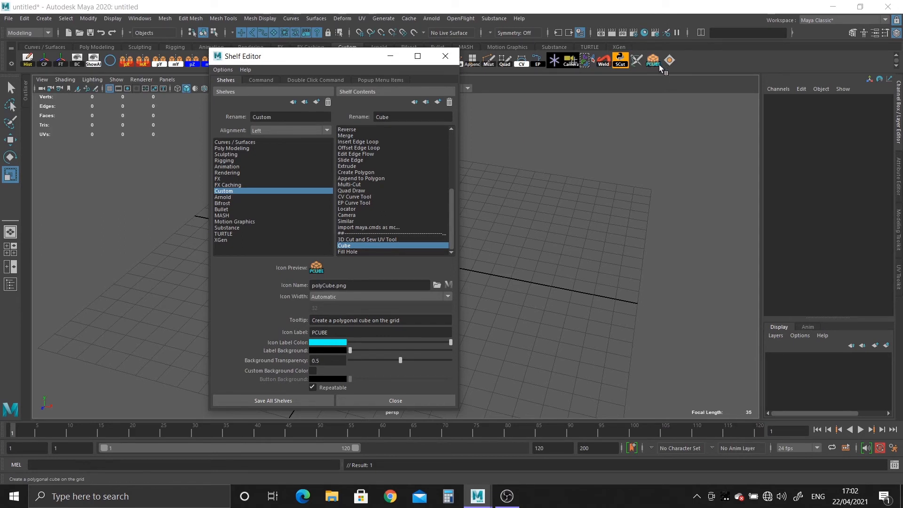
Try red and white as the label background color of the Cube icon
left_click(325, 350)
left_click(290, 326)
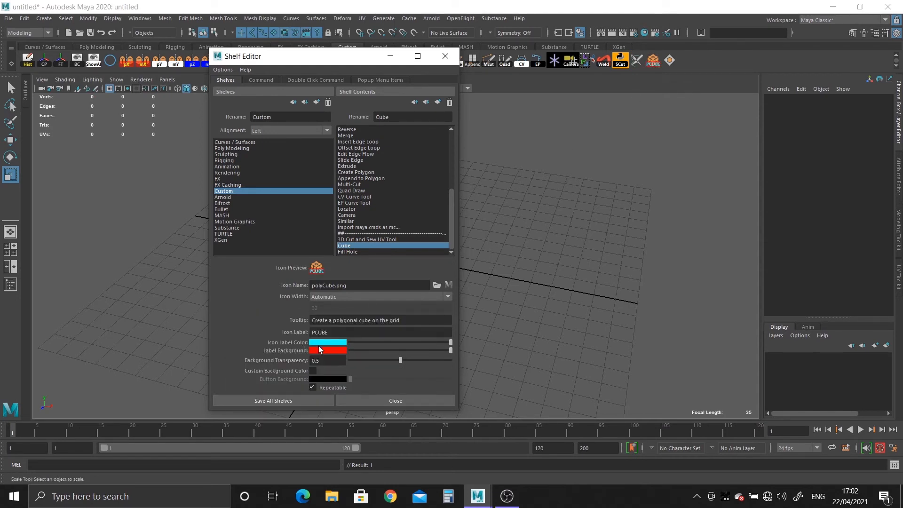
left_click(325, 349)
left_click(299, 330)
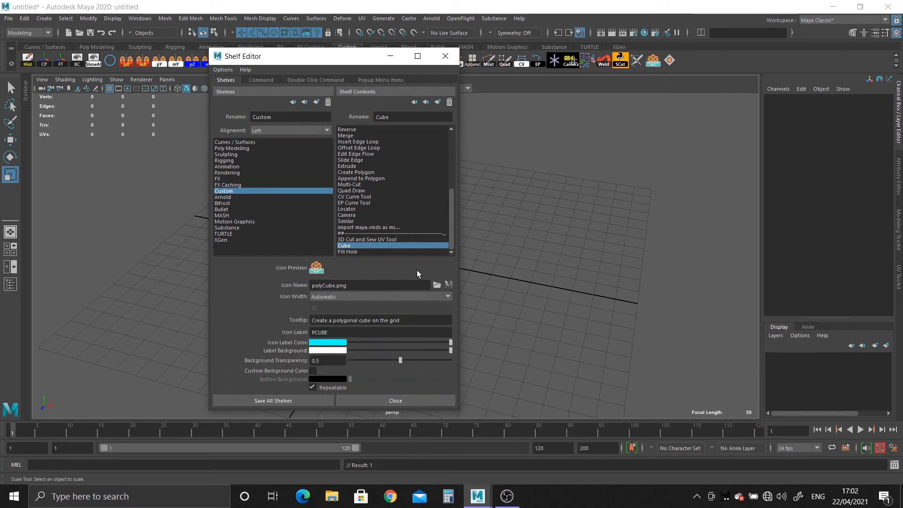
Set the Cube icon's label color to black and its label background to yellow
left_click(323, 343)
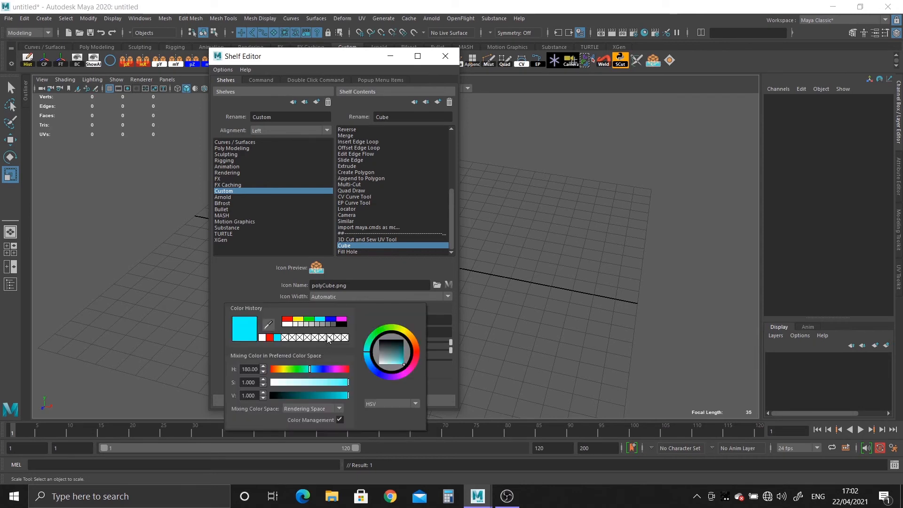
left_click(341, 323)
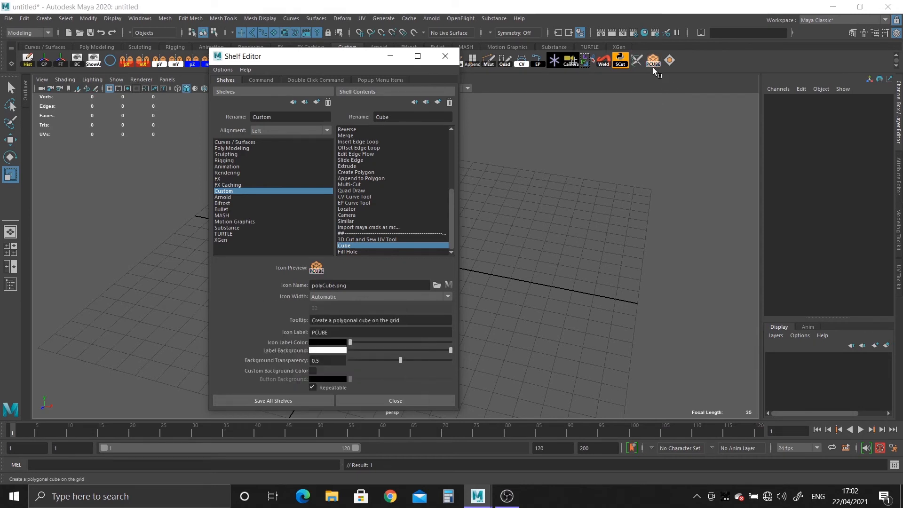
left_click(337, 351)
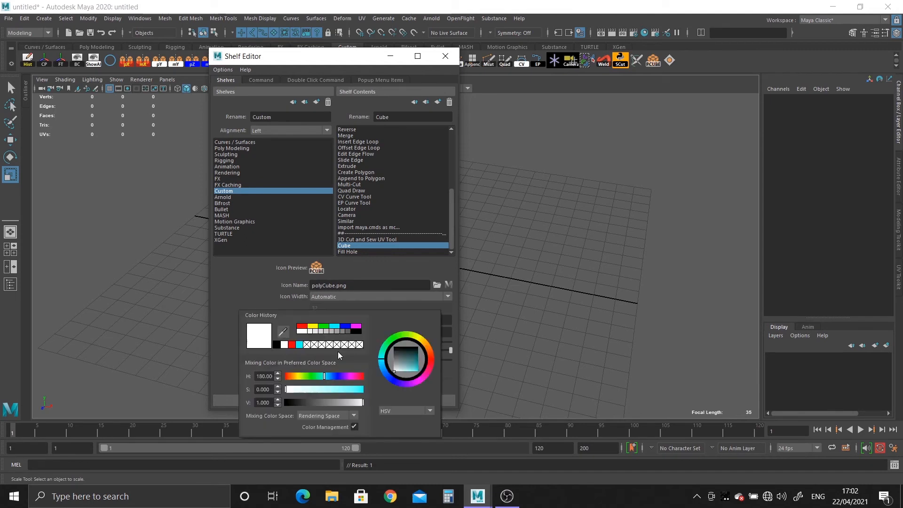
left_click(312, 326)
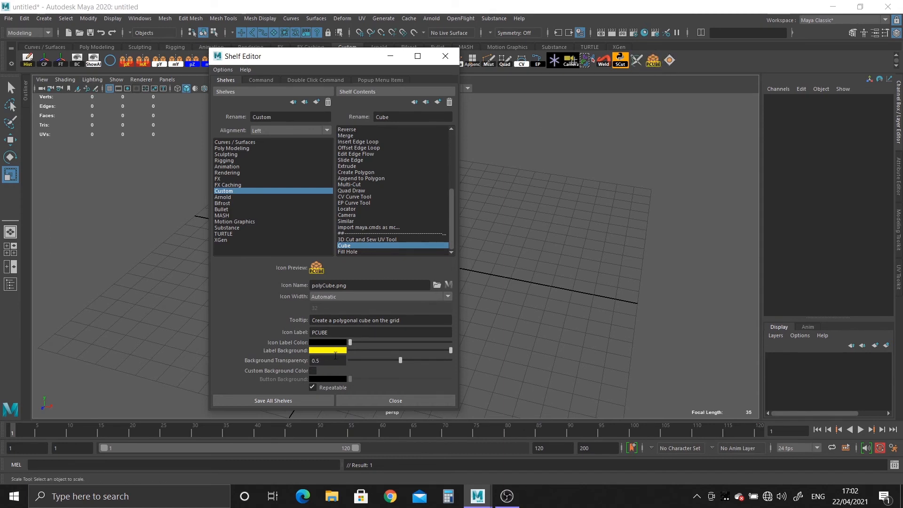
Set the Cube icon's background transparency to 1.0 and enable a custom background color with a blue button background
left_click_drag(400, 360, 458, 360)
left_click_drag(350, 361, 506, 360)
left_click(314, 371)
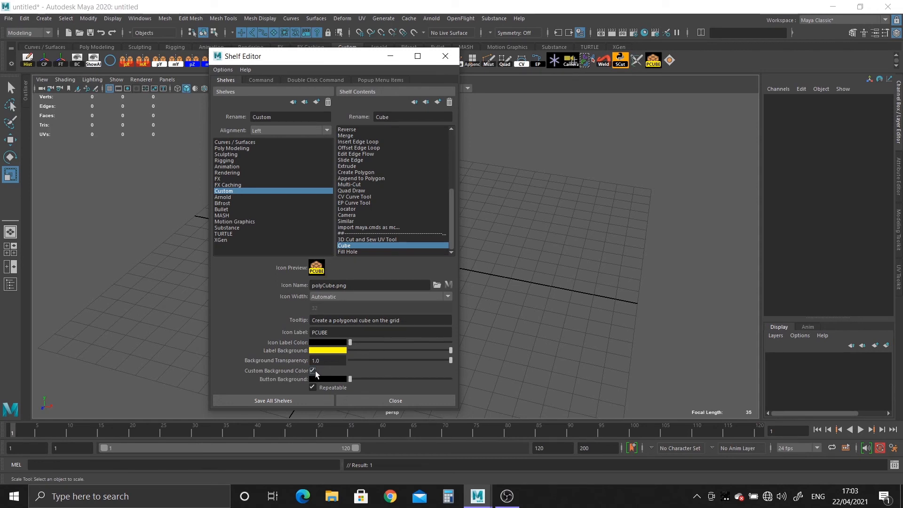
left_click(337, 379)
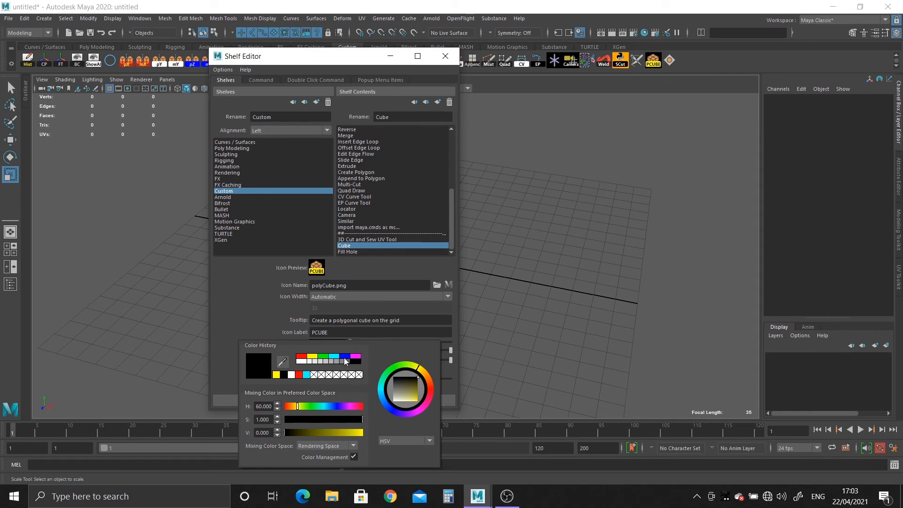
left_click(345, 358)
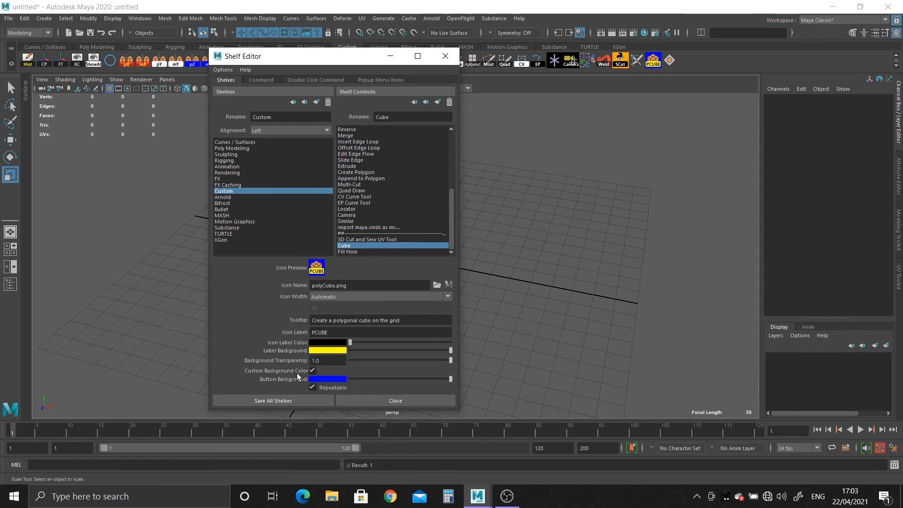
Try a yellow button background for the Cube icon, settle on red, and save all shelves
left_click(327, 380)
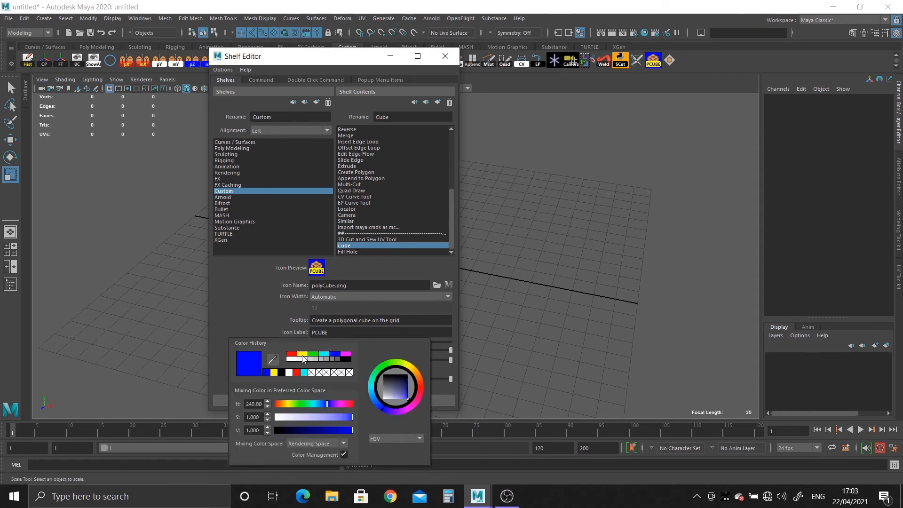
left_click(303, 355)
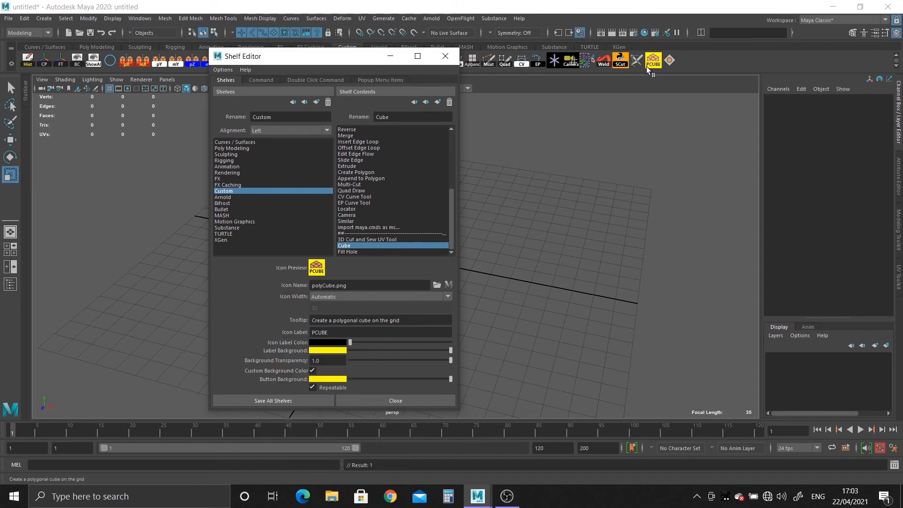
left_click(331, 379)
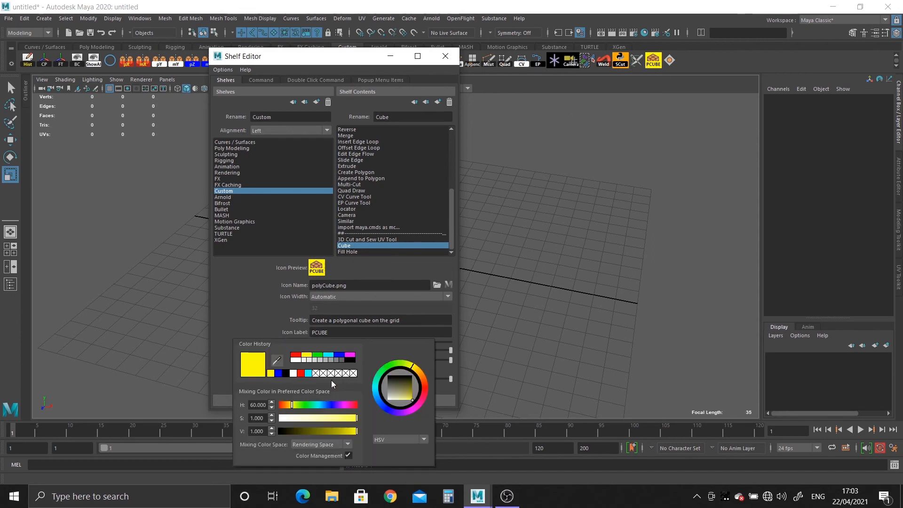
left_click(293, 356)
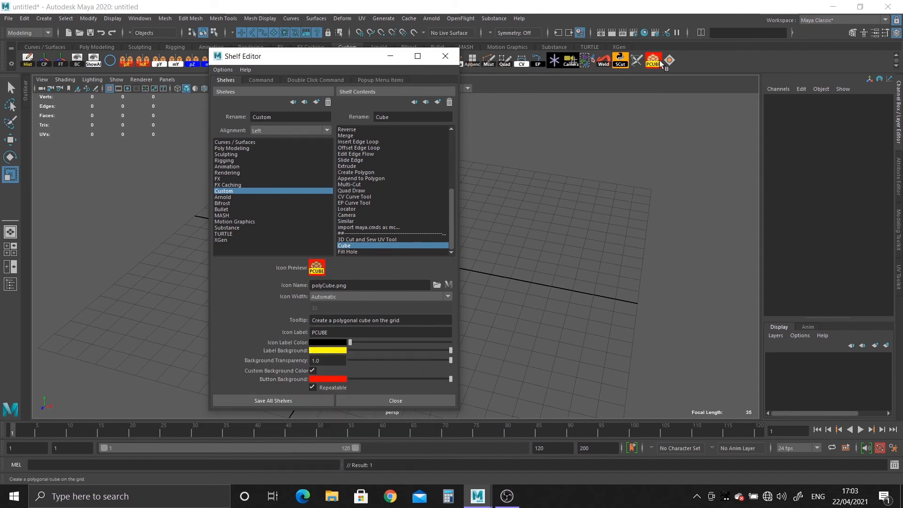
left_click(301, 401)
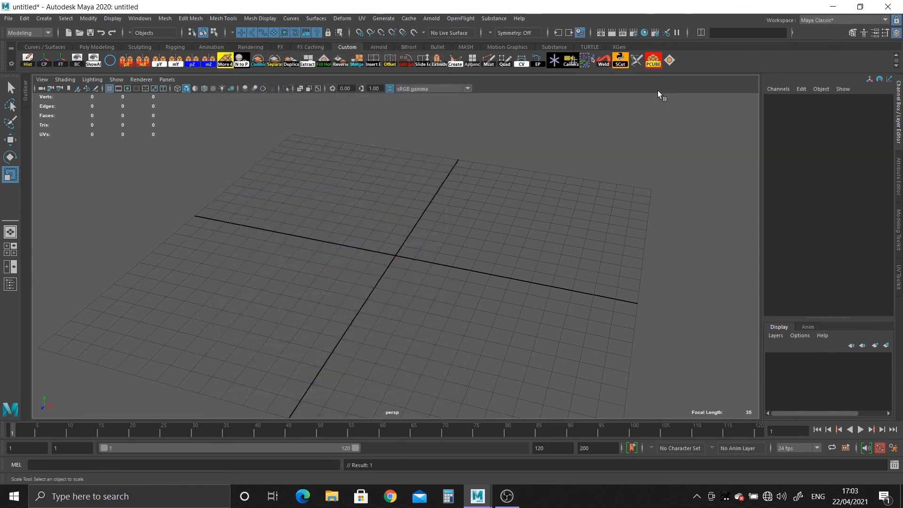
View the Fill Hole shelf item's properties in the Shelf Editor and close the editor
right_click(670, 60)
left_click(691, 75)
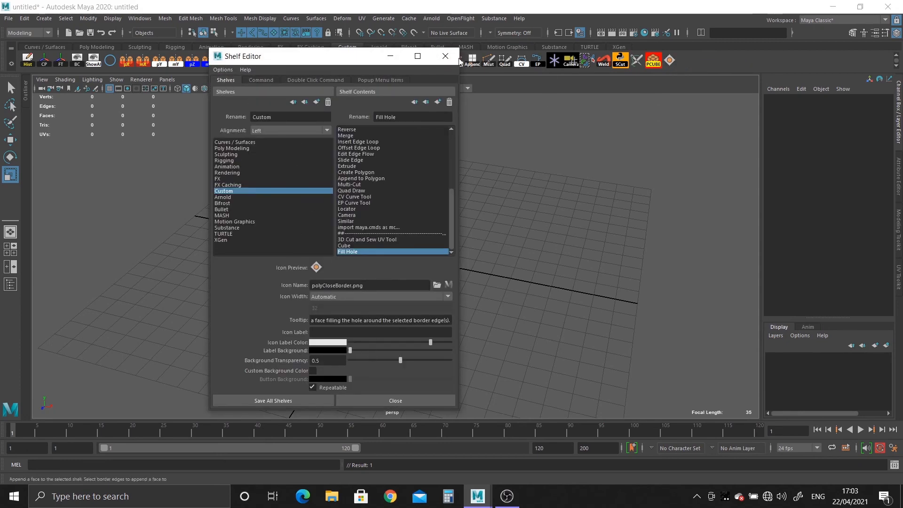
left_click(445, 56)
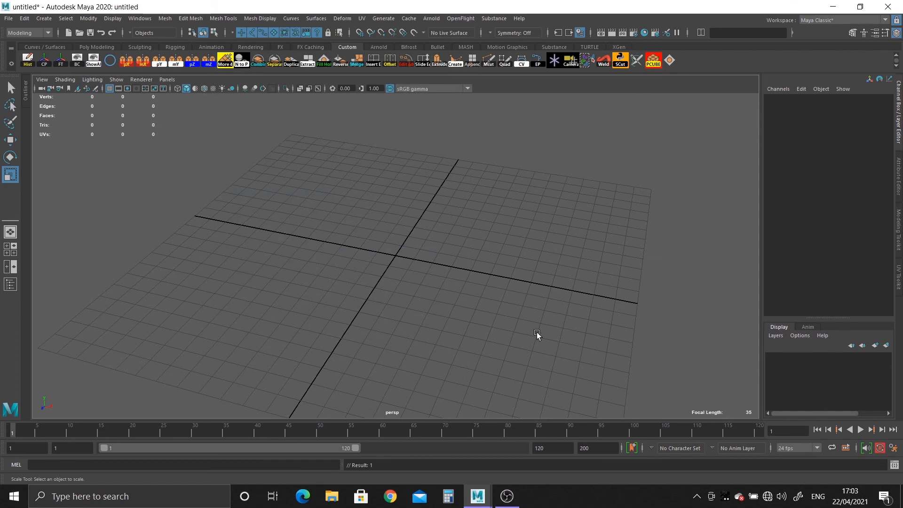
Create a polygon cube at the origin using the customised PCUBE shelf shortcut
left_click(653, 61)
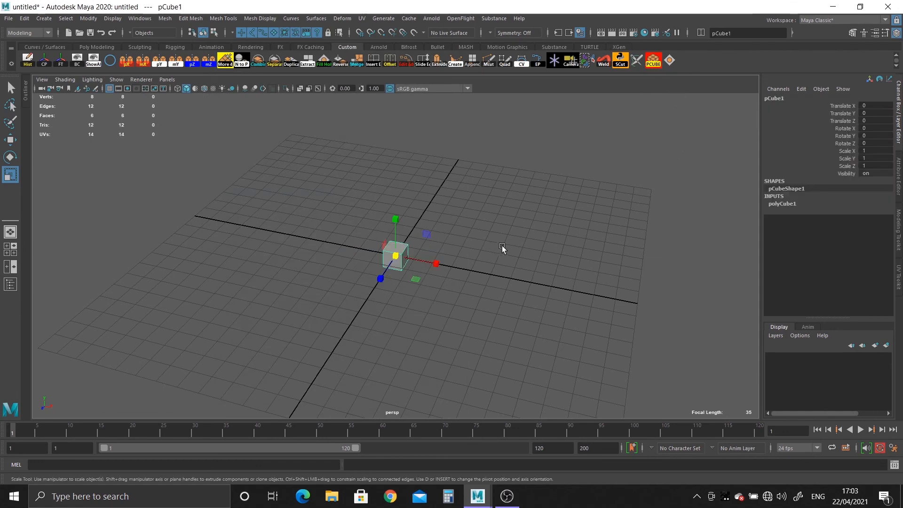
right_click_drag(501, 245, 554, 329, "alt")
scroll(555, 328, "up", 5)
scroll(490, 316, "up", 5)
middle_click_drag(490, 316, 452, 299, "alt")
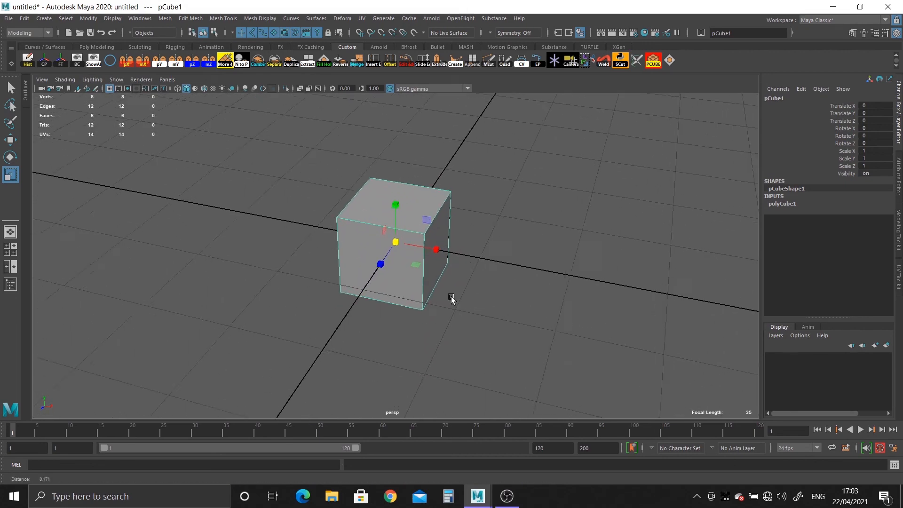
scroll(460, 283, "up", 3)
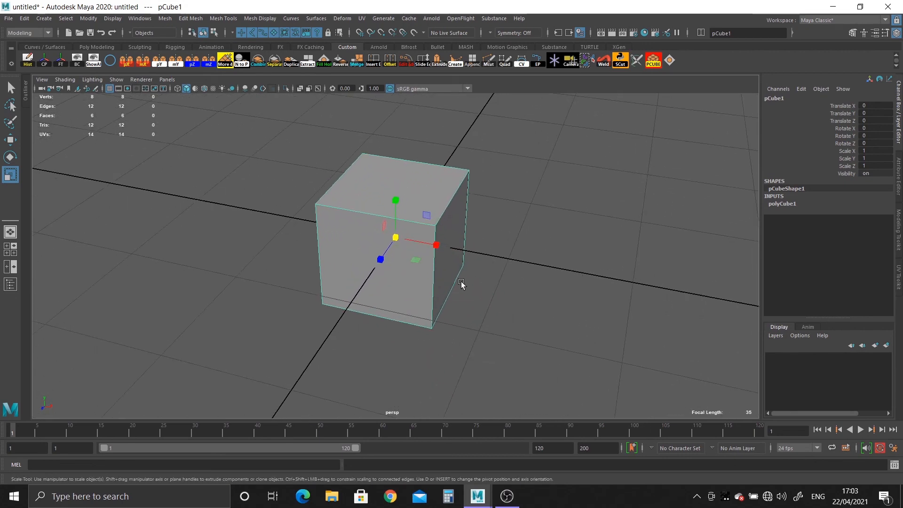
Cut the cube's top face across the middle from front edge to back edge with the Multi-Cut shelf tool
left_click(488, 62)
left_click(376, 215)
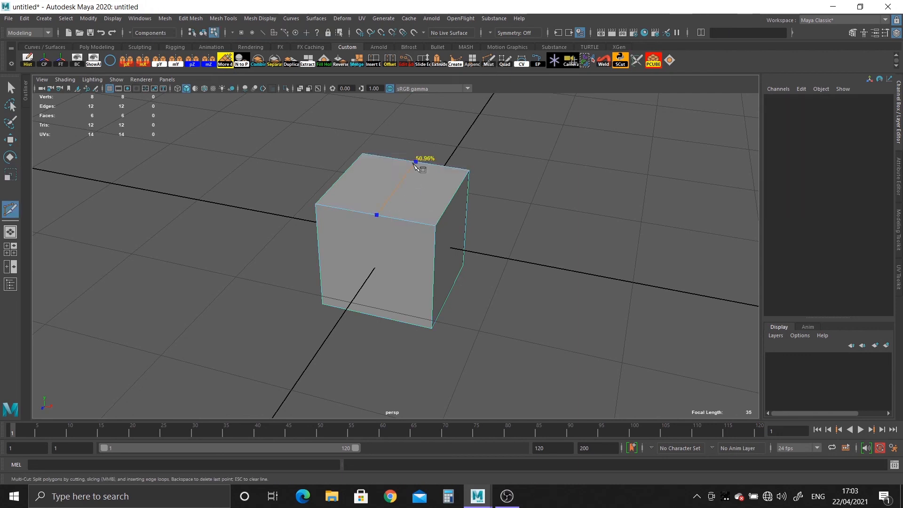
left_click(416, 161)
right_click(385, 211)
left_click_drag(384, 212, 333, 216, "alt")
right_click_drag(333, 217, 445, 226, "alt")
Add a second cut from the middle of the first cut to the top face's side edge, and return to object selection
left_click(409, 176)
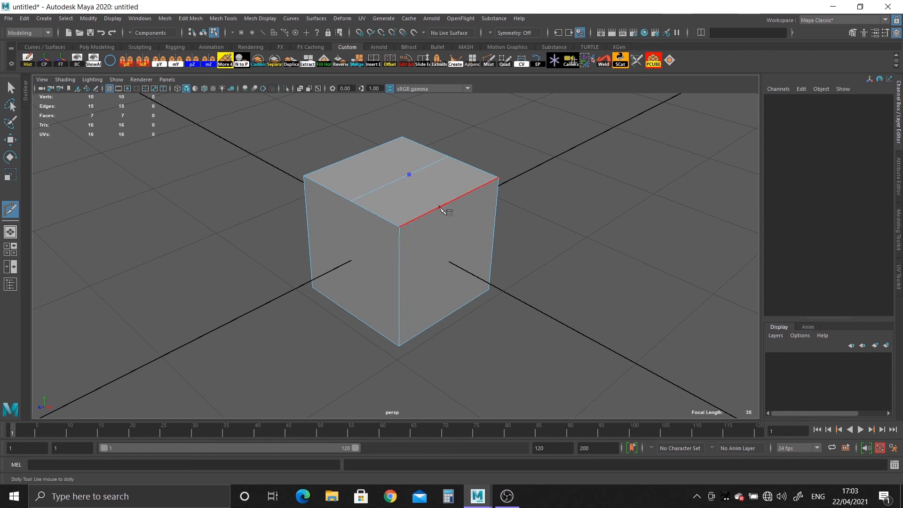
left_click(440, 204)
right_click(528, 262)
right_click_drag(526, 259, 439, 232, "alt")
left_click_drag(428, 225, 476, 226, "alt")
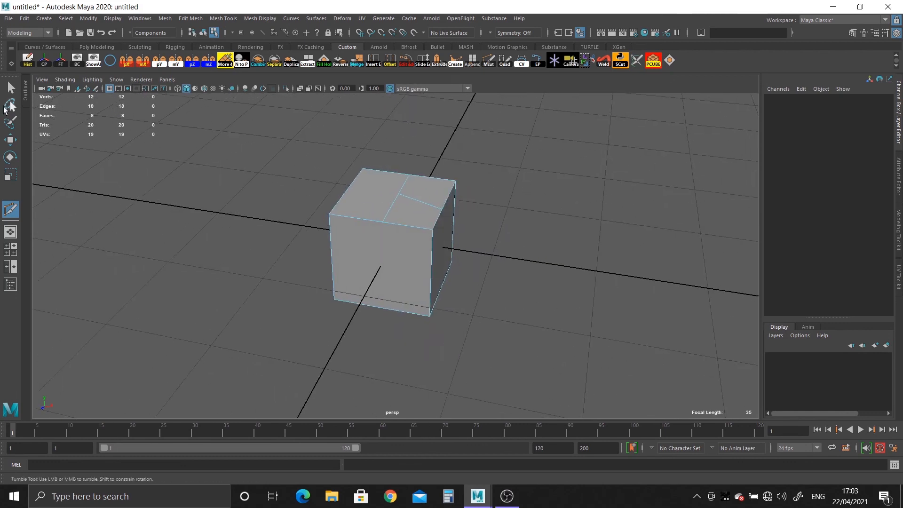
left_click(11, 87)
key("F8")
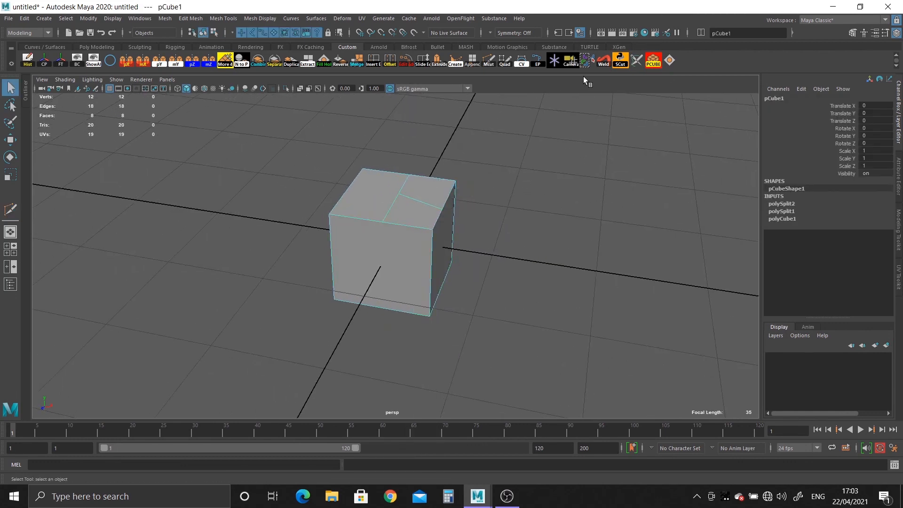
Delete the PCUBE and Fill Hole items from the Custom shelf
right_click(652, 61)
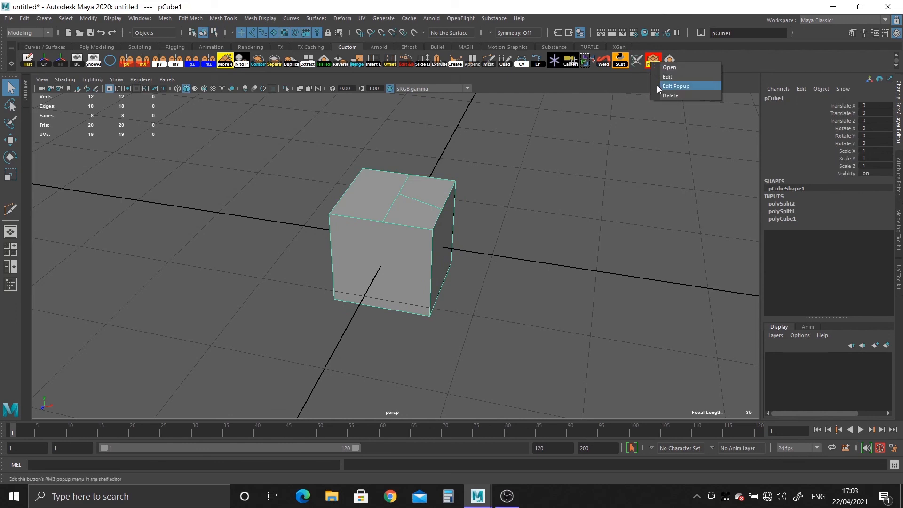
left_click(664, 93)
right_click(653, 61)
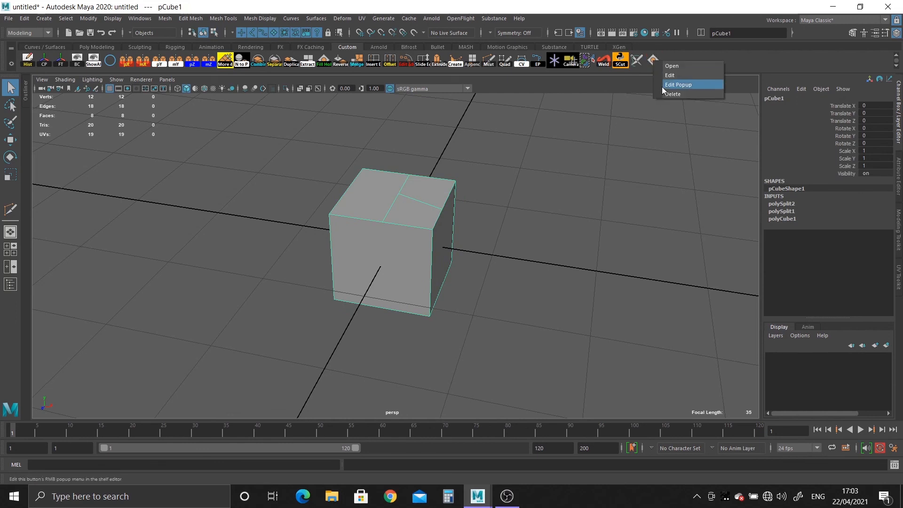
left_click(664, 91)
scroll(501, 245, "down", 5)
left_click_drag(502, 245, 465, 228, "alt")
scroll(466, 227, "up", 2)
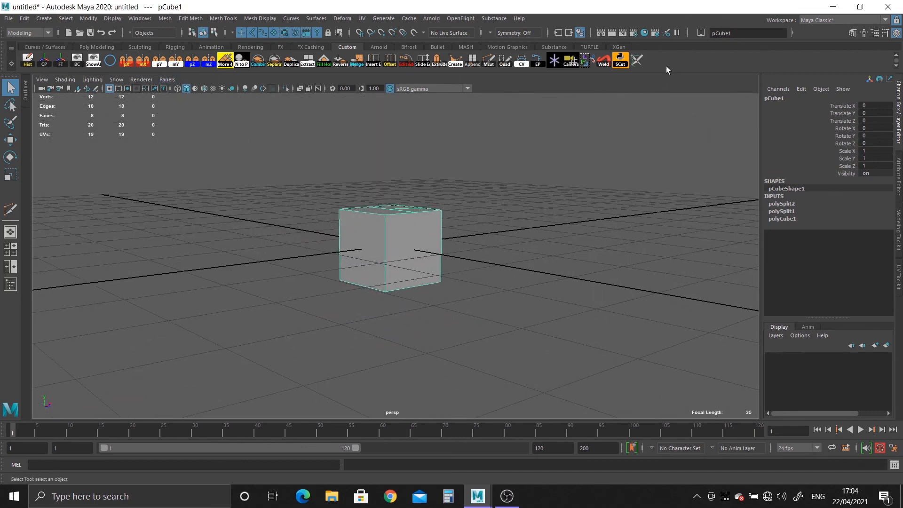